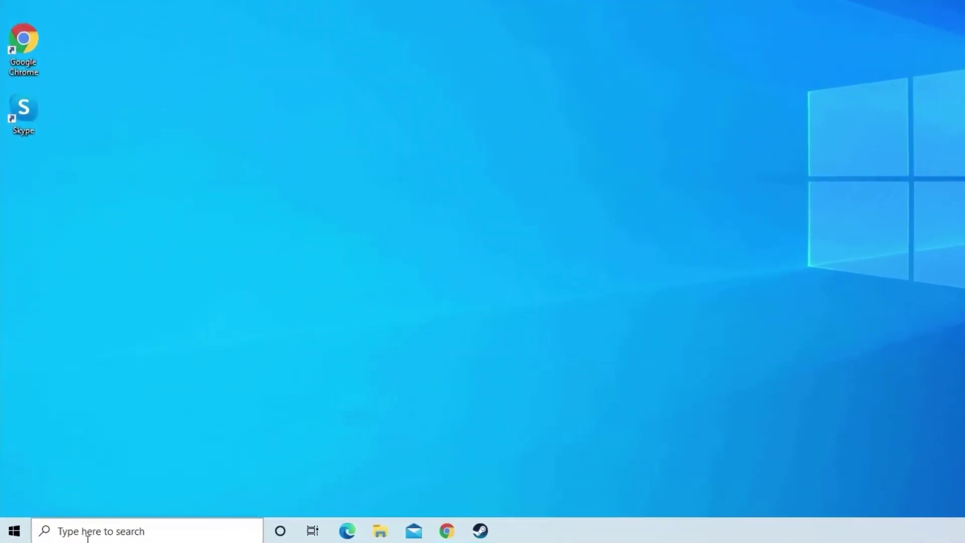
# - Run steam://open/console from the Run dialog to open the Steam console
pyautogui.press('super+r')
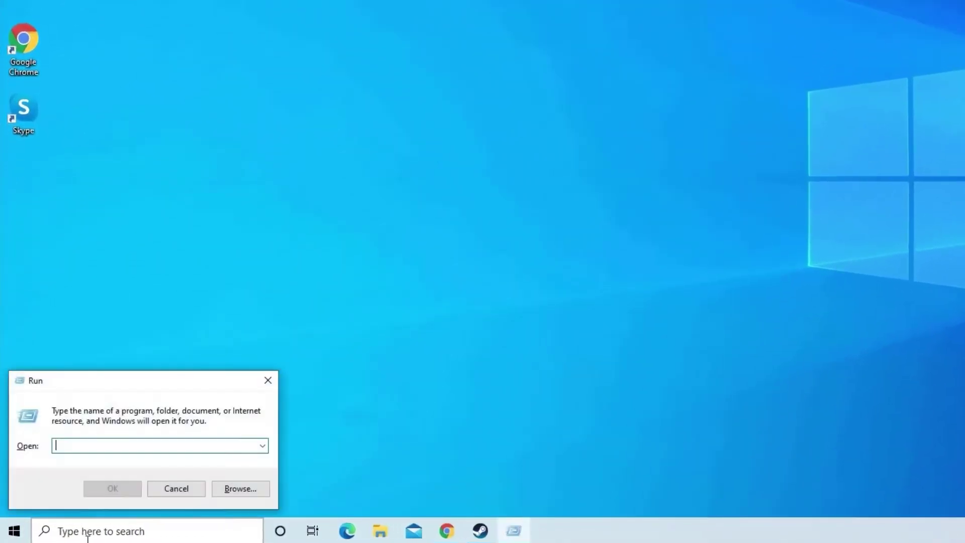
pyautogui.write('st')
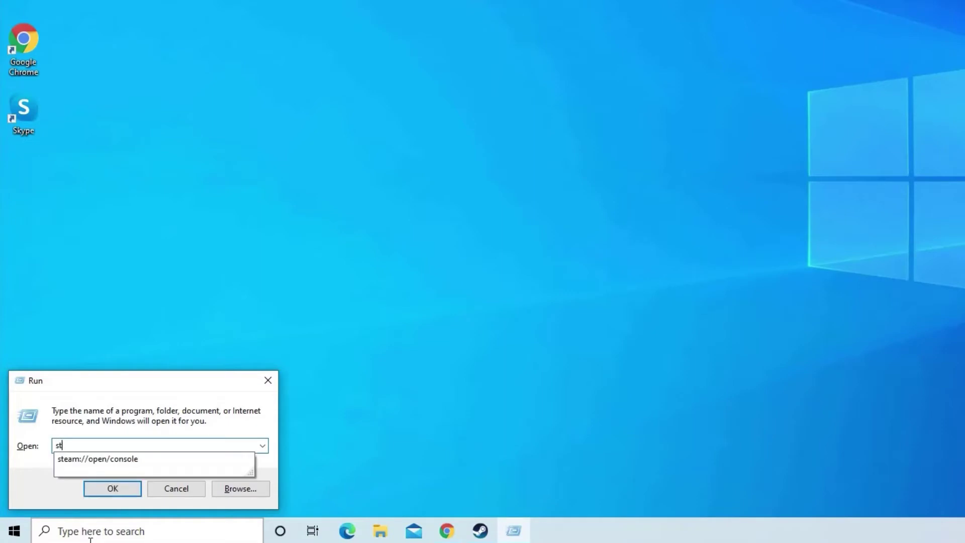
pyautogui.write('ea')
pyautogui.write('m')
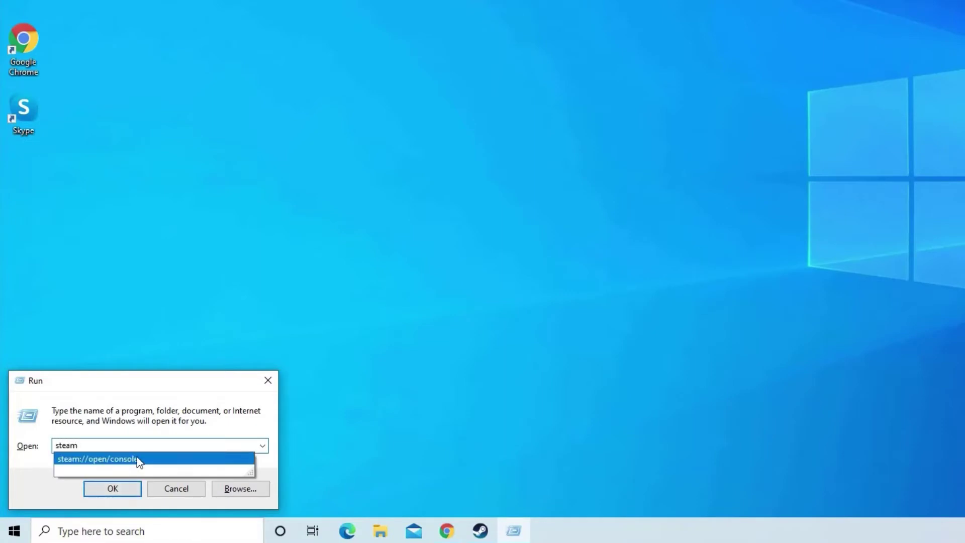
pyautogui.click(136, 458)
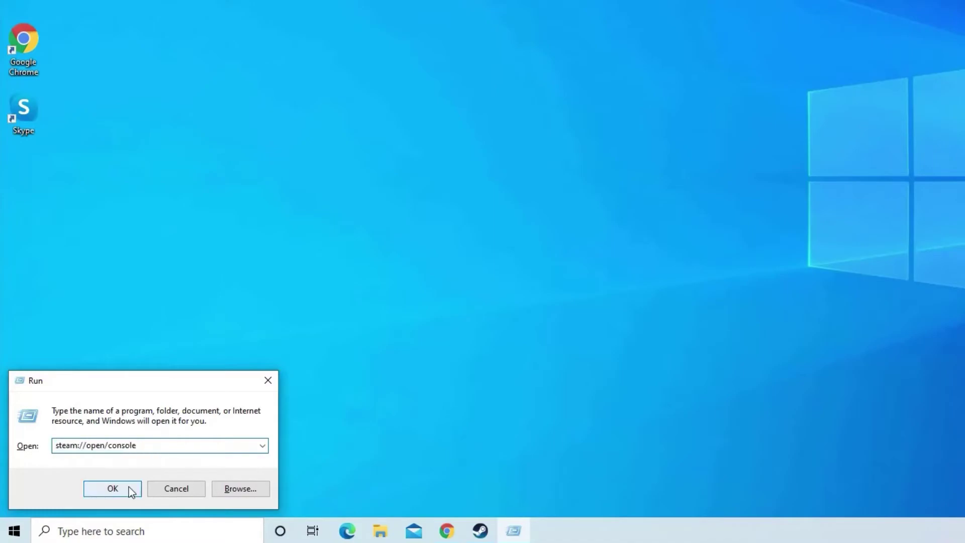
pyautogui.click(113, 489)
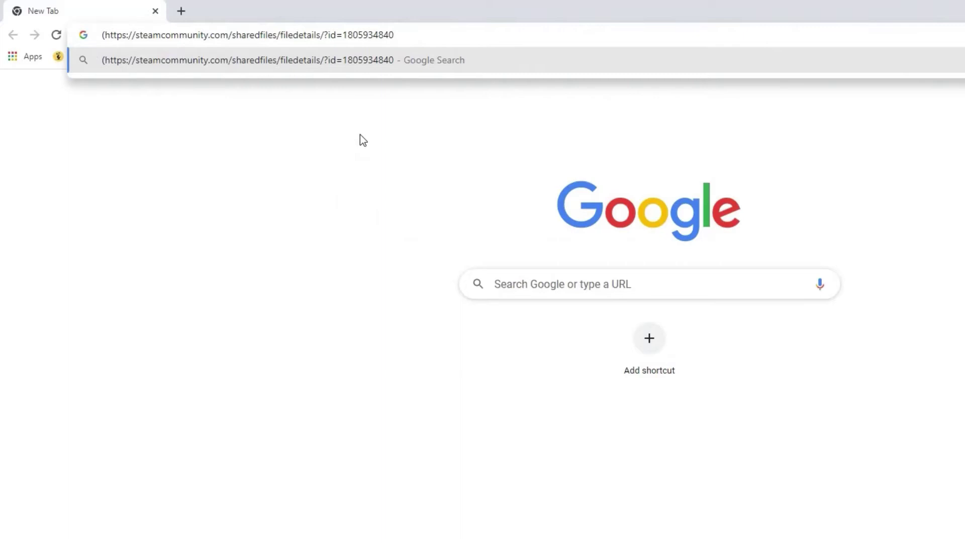
# - Load the Steam Community guide listing game versions and Manifest IDs
pyautogui.press('Return')
pyautogui.scroll(-5, 221, 323)
pyautogui.scroll(-3, 221, 324)
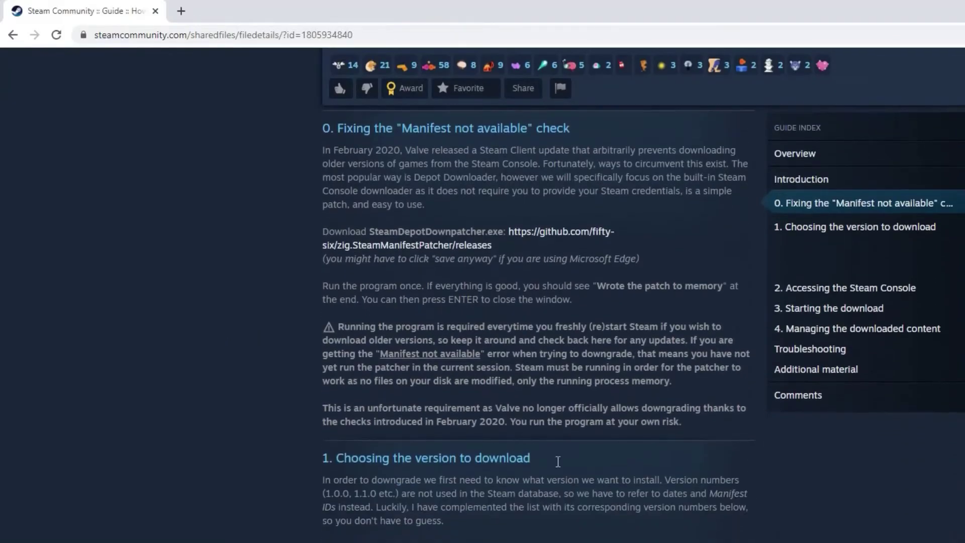
pyautogui.scroll(-5, 558, 460)
pyautogui.scroll(-3, 713, 518)
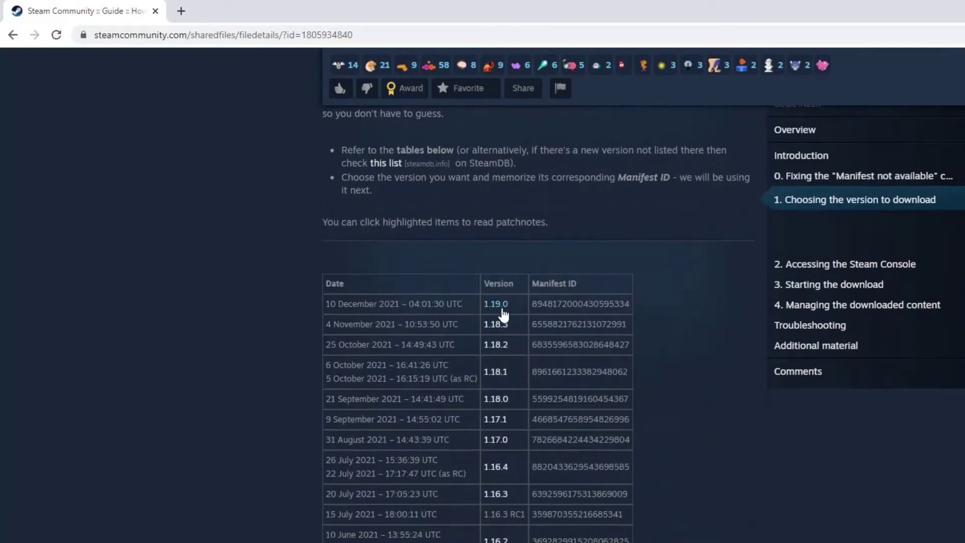
pyautogui.scroll(-3, 522, 459)
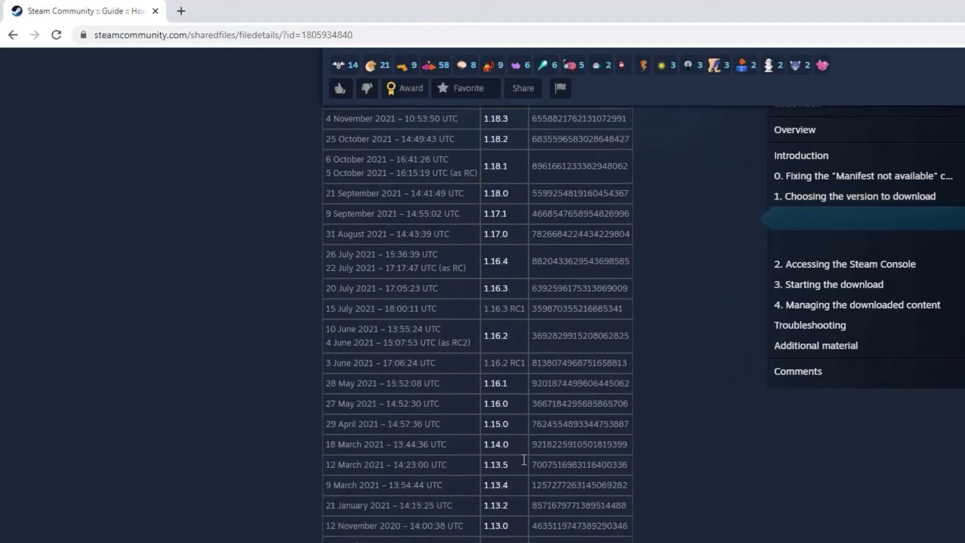
pyautogui.scroll(-3, 522, 460)
pyautogui.scroll(-3, 522, 460)
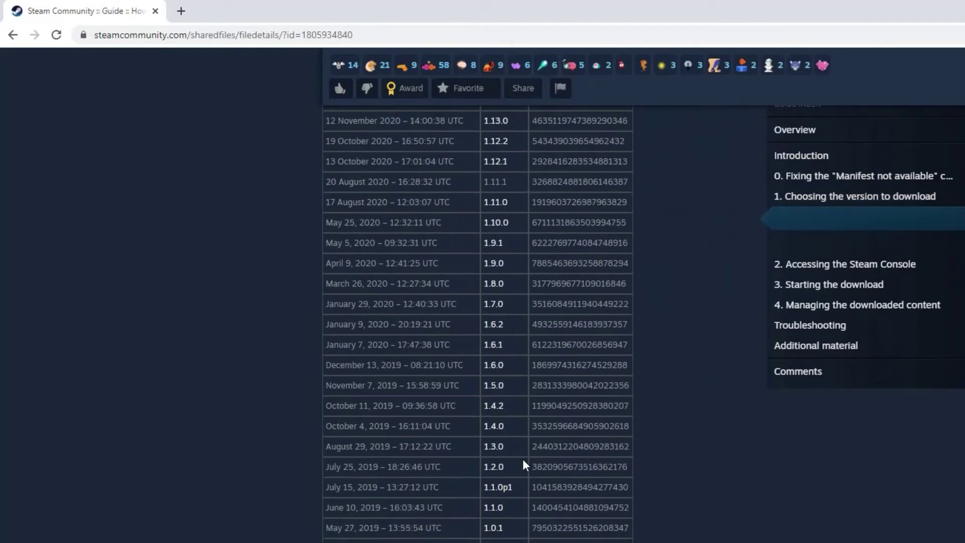
pyautogui.scroll(3, 522, 459)
pyautogui.scroll(3, 522, 460)
pyautogui.scroll(4, 522, 459)
pyautogui.scroll(3, 522, 460)
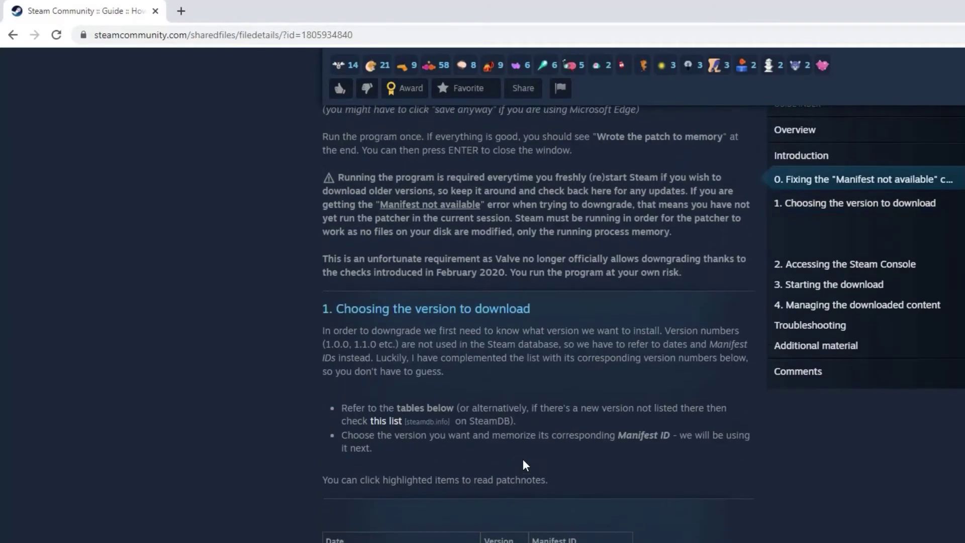
pyautogui.scroll(-3, 523, 458)
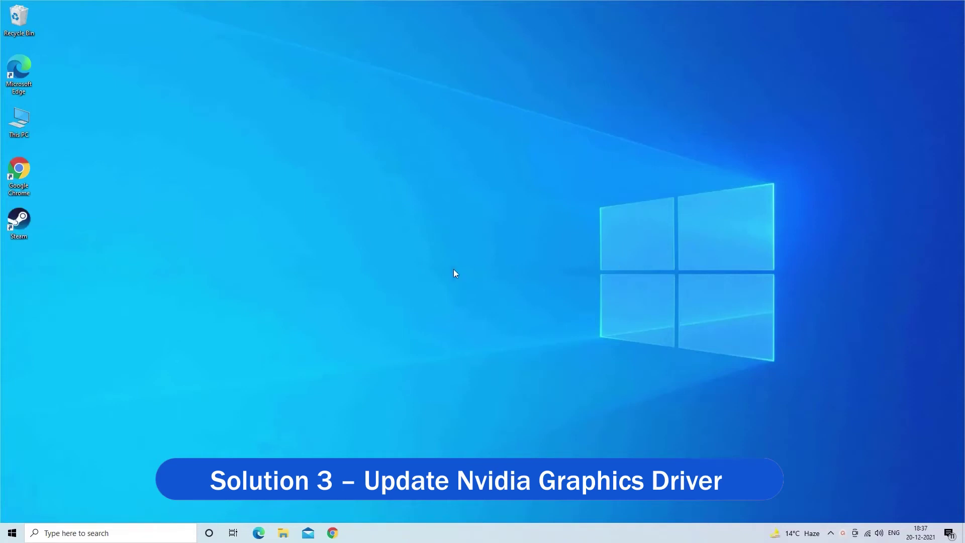
# - Open Device Manager and select the NVIDIA GeForce GT 710 under Display adapters
pyautogui.click(93, 532)
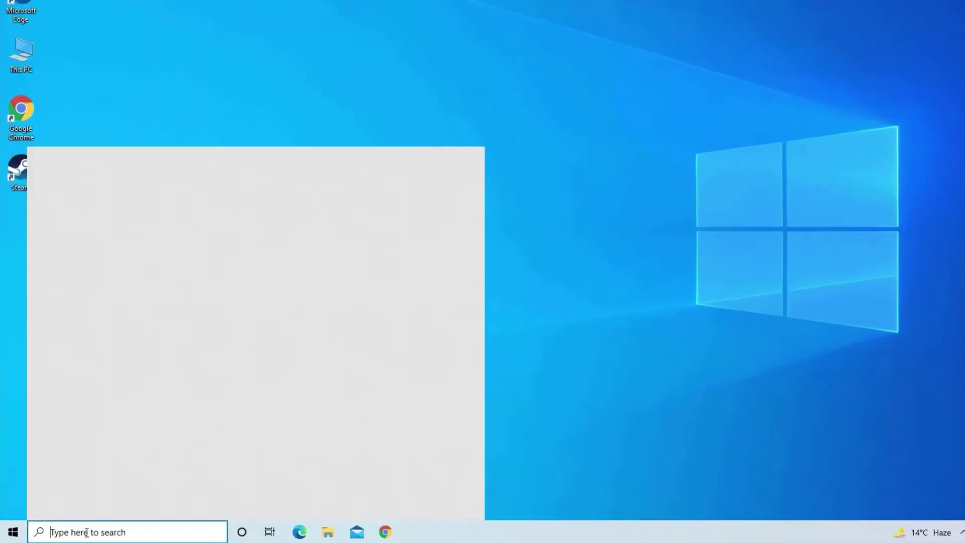
pyautogui.write('de')
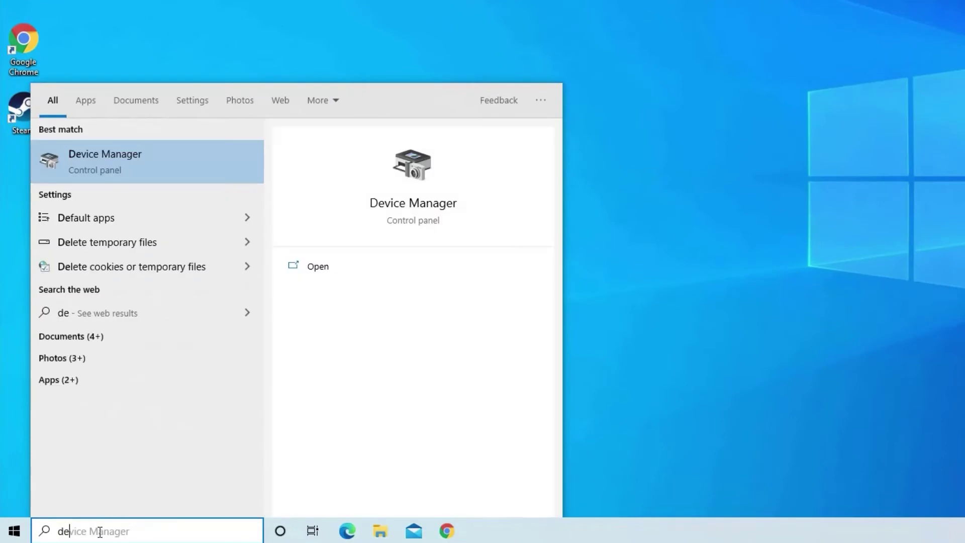
pyautogui.write('vice')
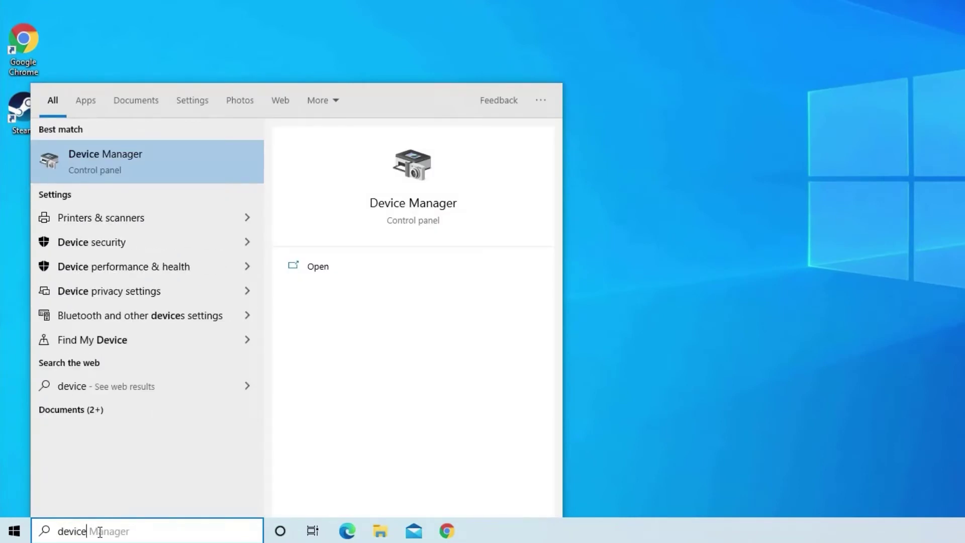
pyautogui.click(112, 163)
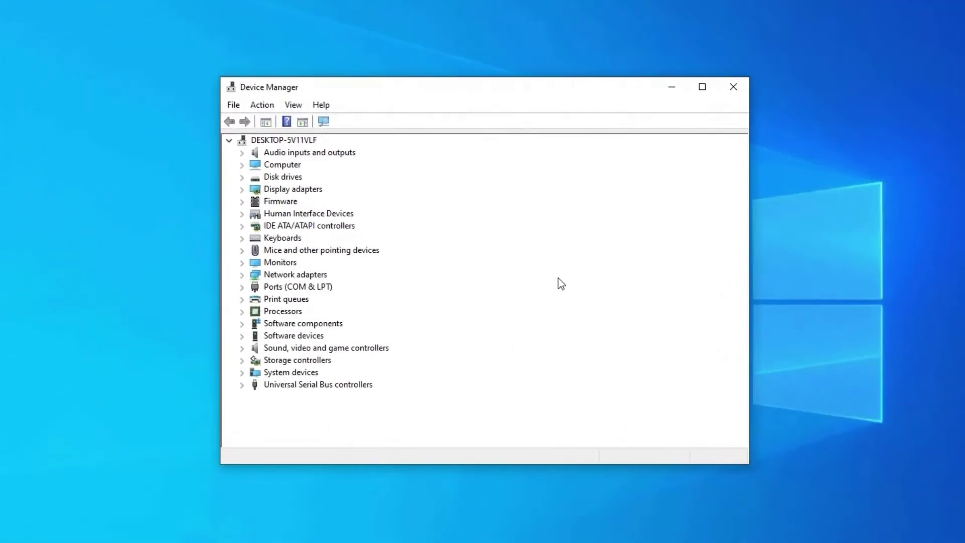
pyautogui.click(279, 190)
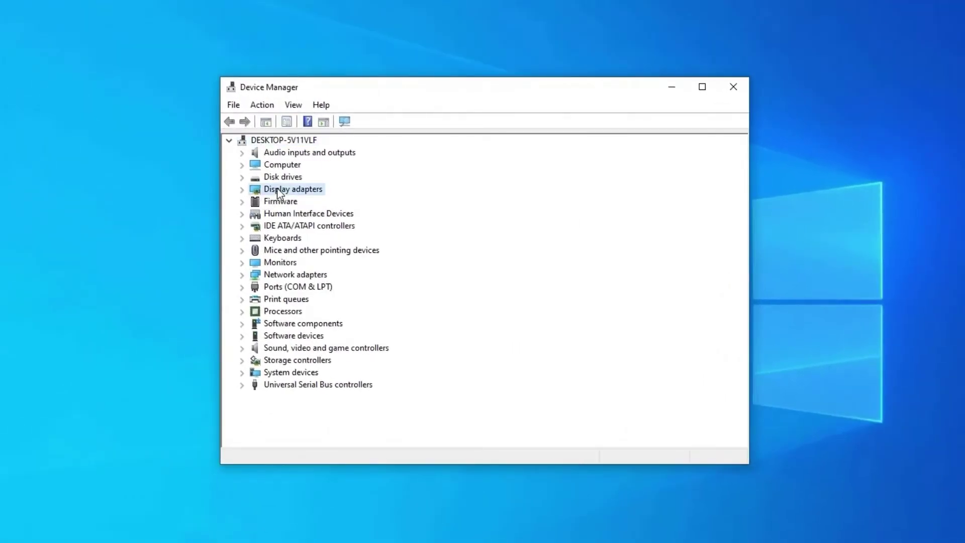
pyautogui.click(243, 190)
pyautogui.click(328, 204)
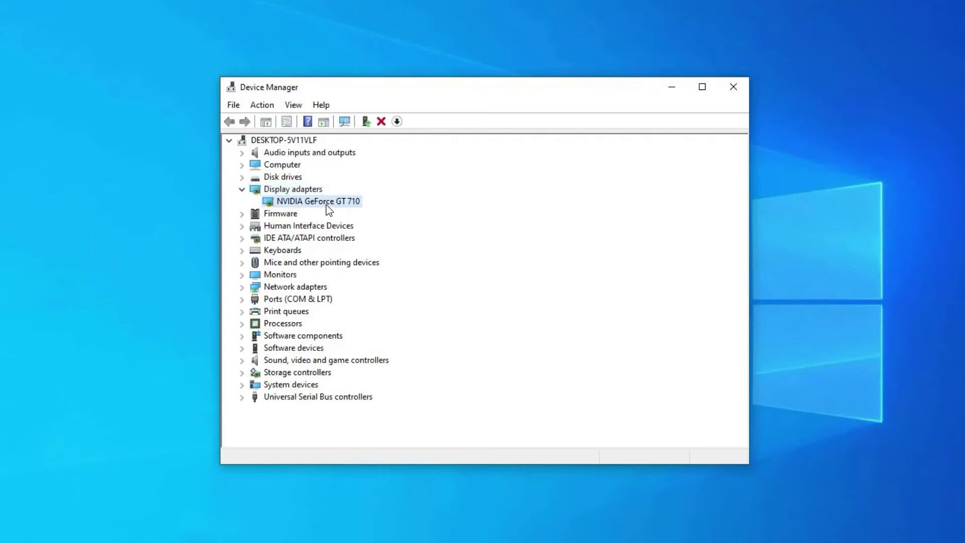
pyautogui.press('Up')
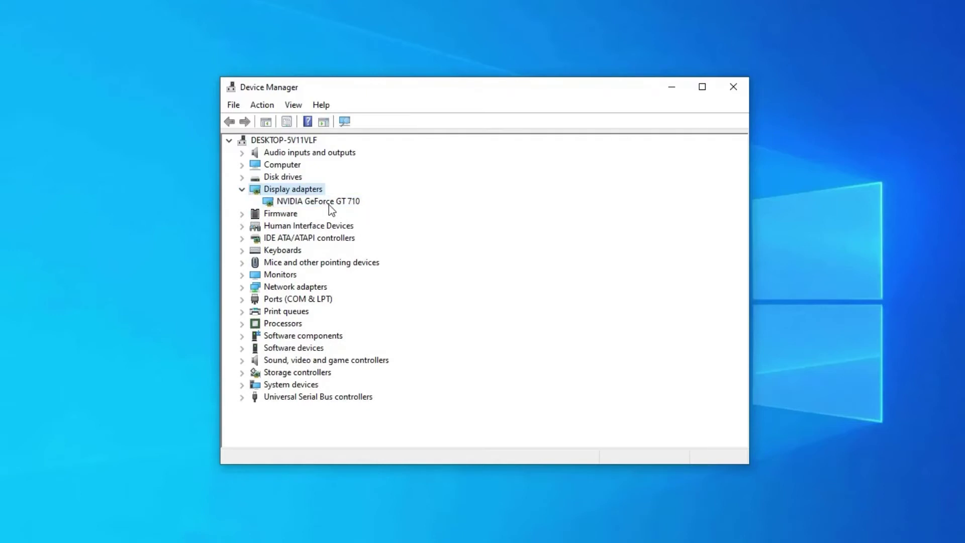
pyautogui.press('Down')
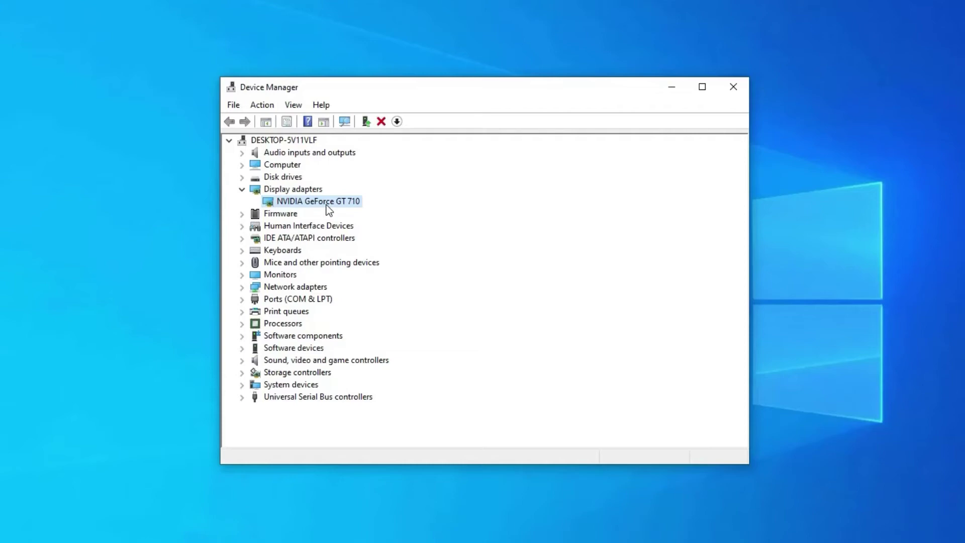
# - Search automatically for an updated NVIDIA GeForce GT 710 driver
pyautogui.rightClick(328, 205)
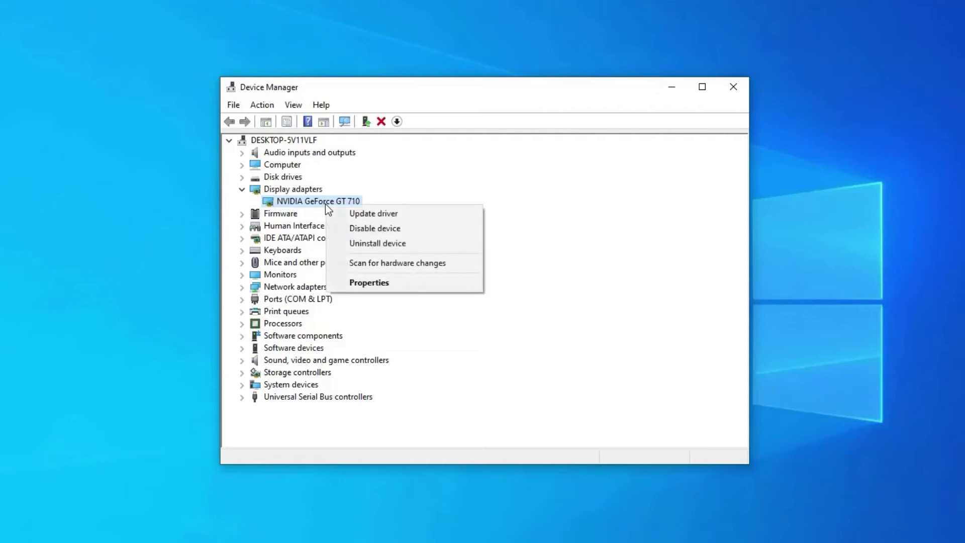
pyautogui.click(384, 216)
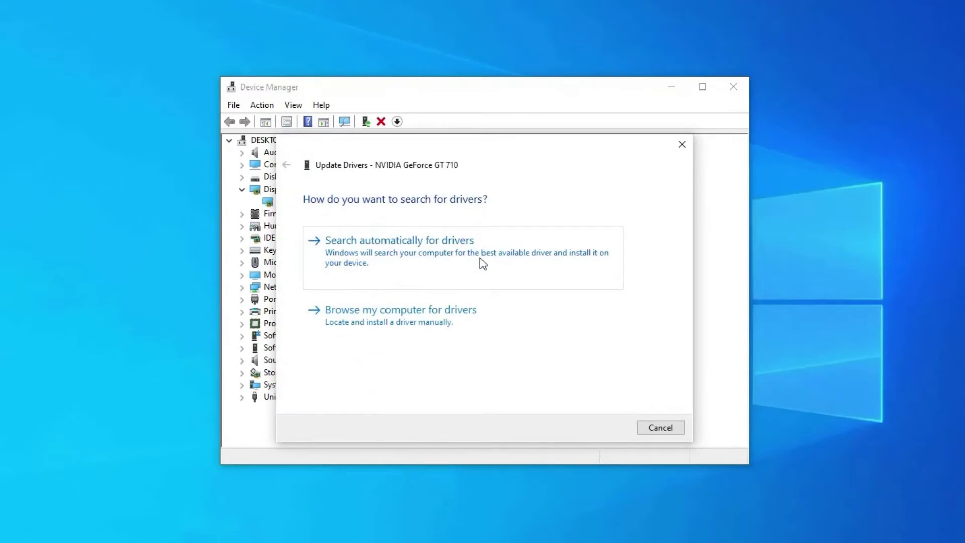
pyautogui.click(480, 259)
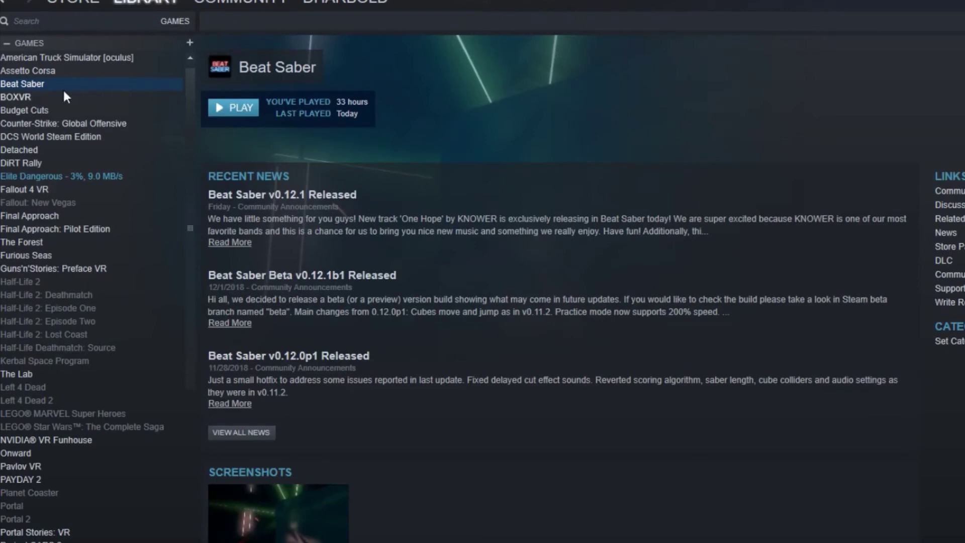
# - Browse Beat Saber's local files from its Steam properties
pyautogui.rightClick(41, 84)
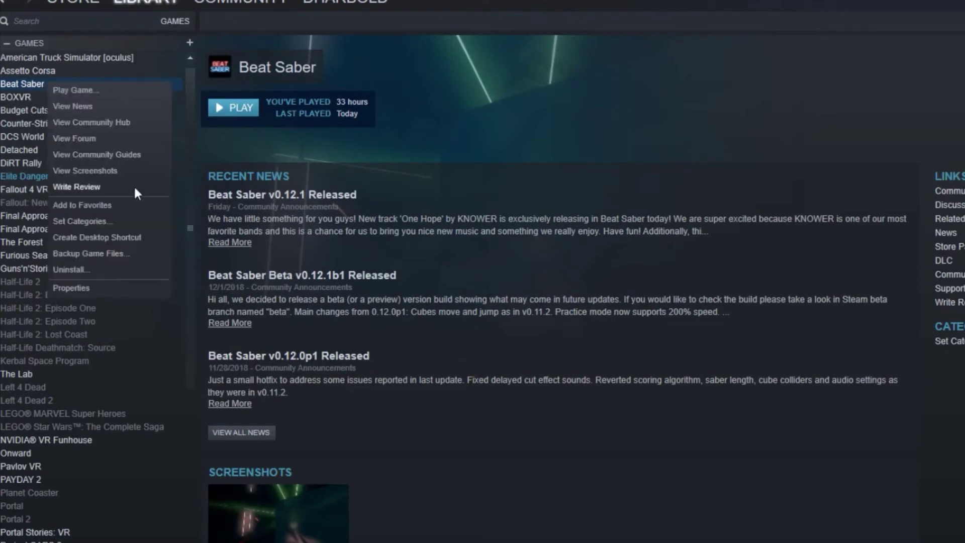
pyautogui.click(95, 287)
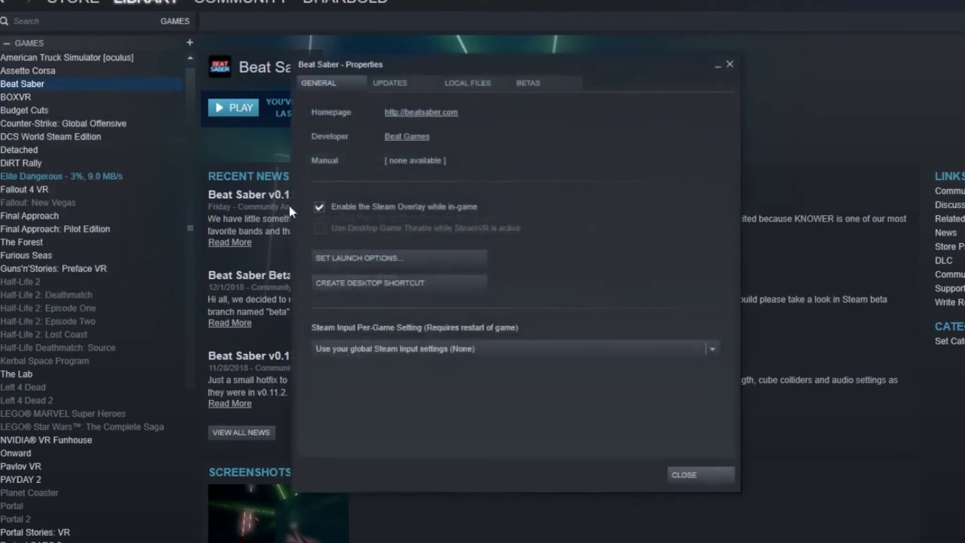
pyautogui.click(468, 83)
pyautogui.click(377, 142)
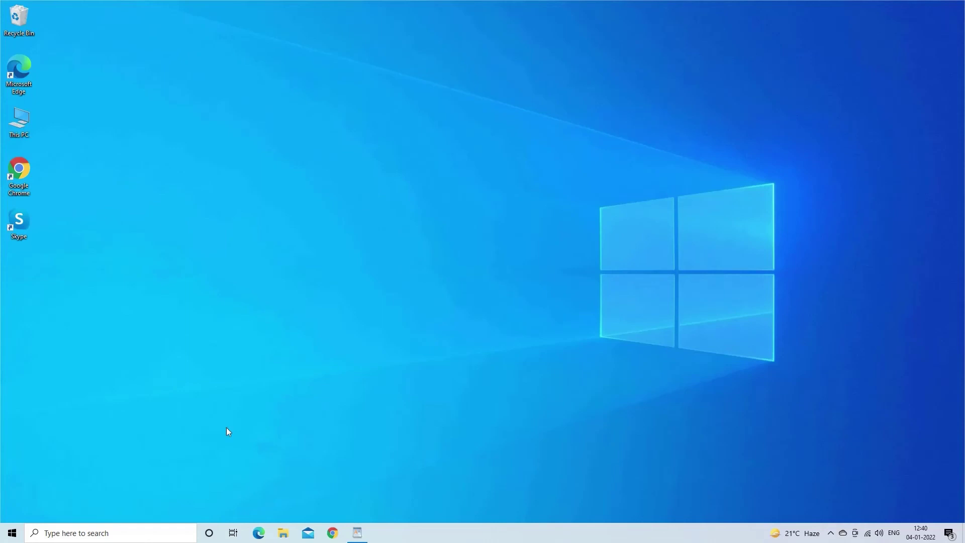
# - Open Control Panel's 'Uninstall a program' list via Windows search
pyautogui.click(91, 533)
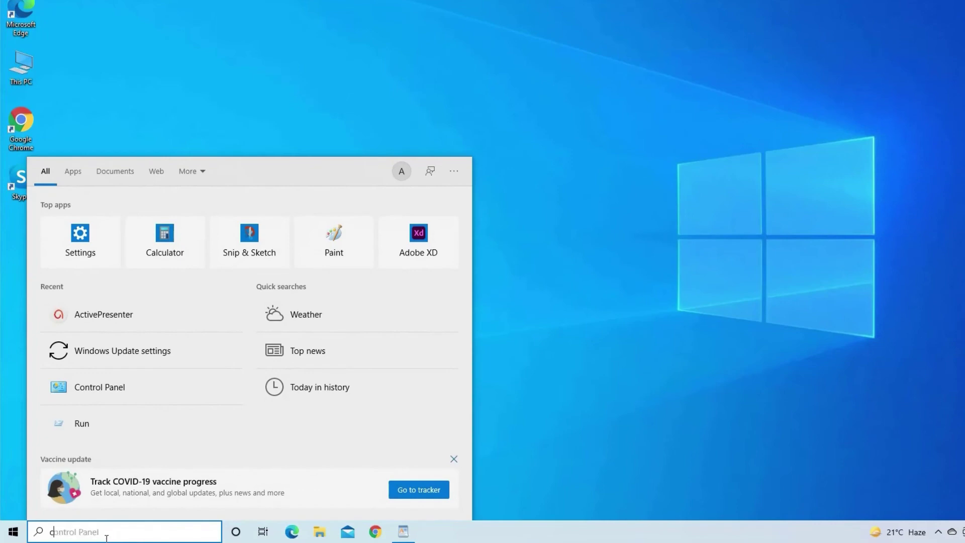
pyautogui.write('conb')
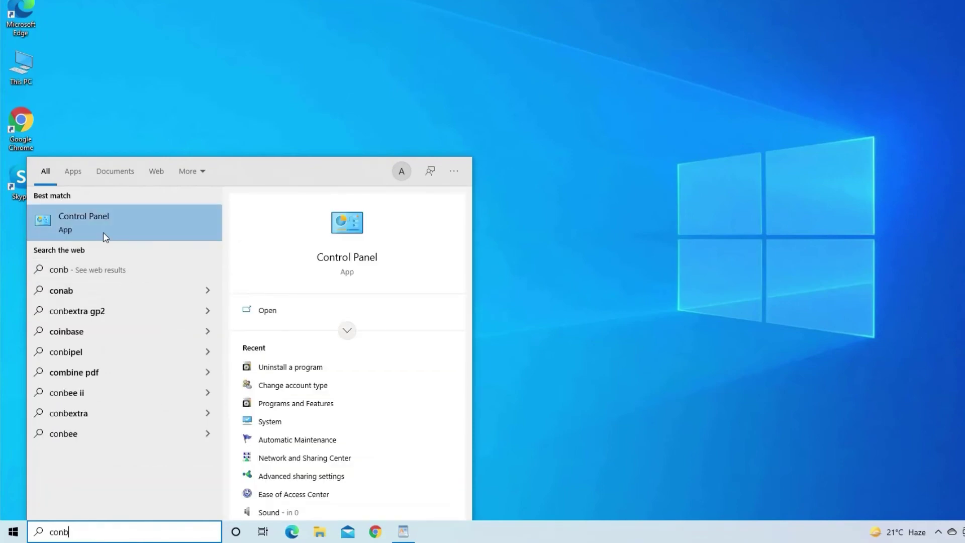
pyautogui.click(103, 223)
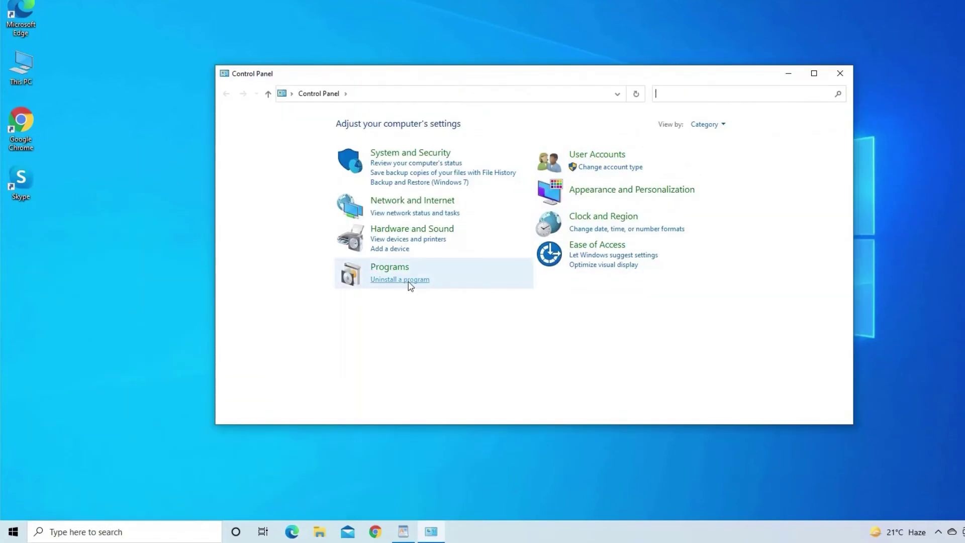
pyautogui.click(400, 278)
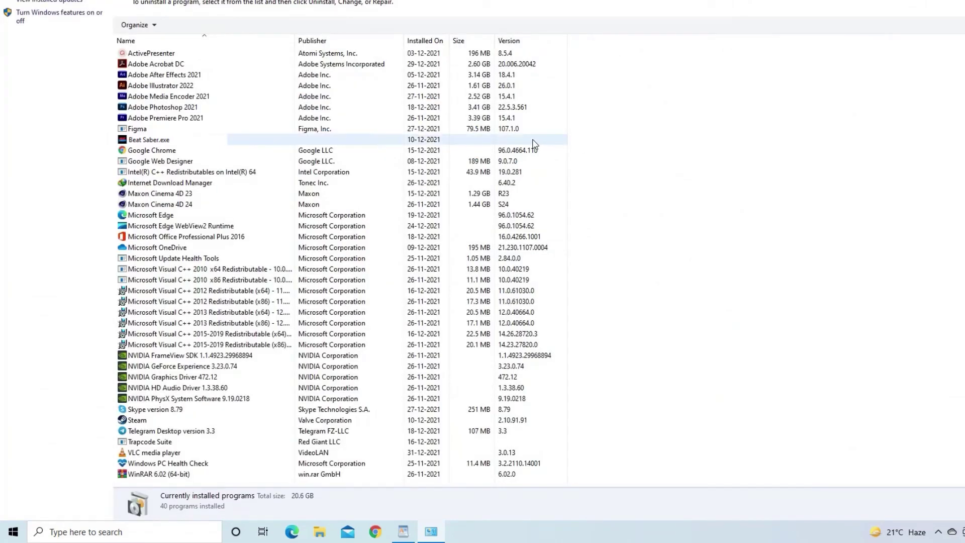
# - Bring up the uninstall option for Beat Saber.exe in Programs and Features
pyautogui.rightClick(559, 140)
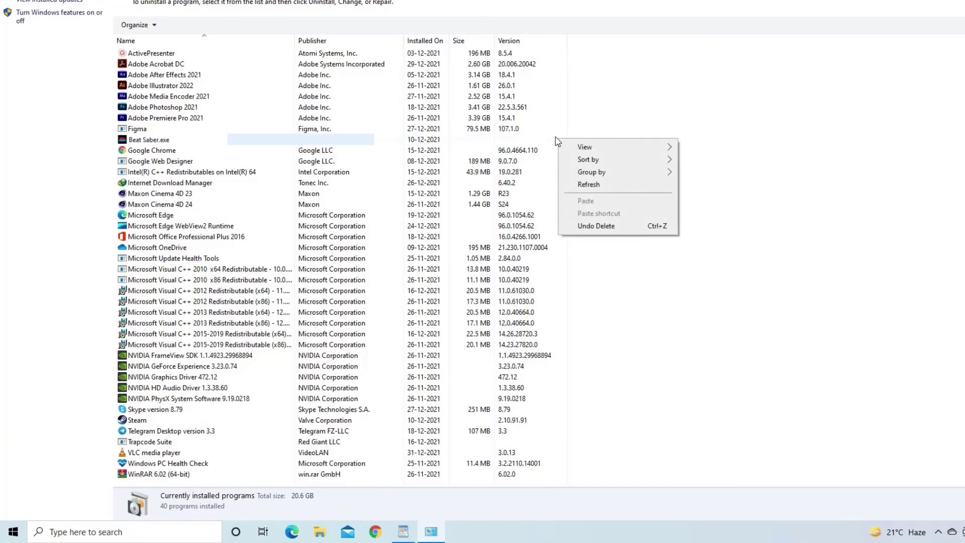
pyautogui.rightClick(556, 141)
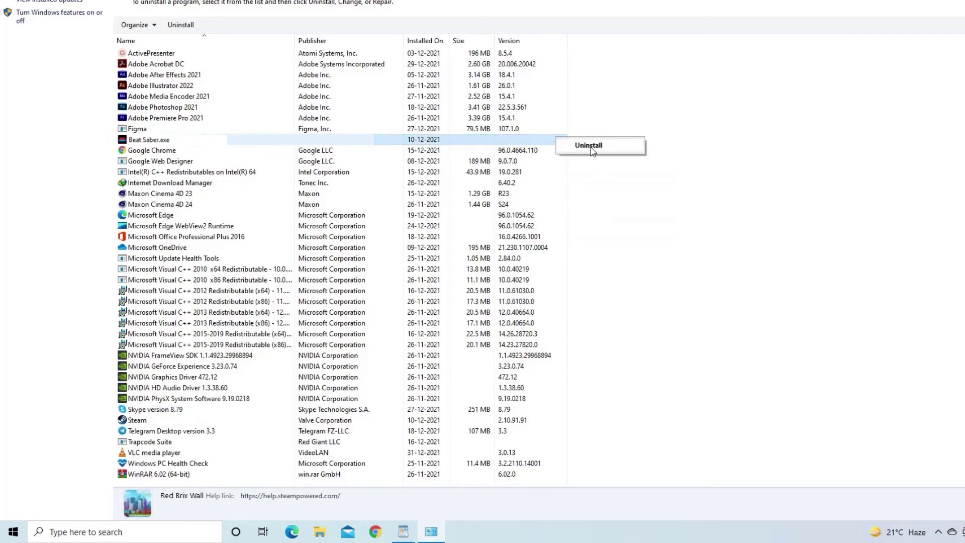